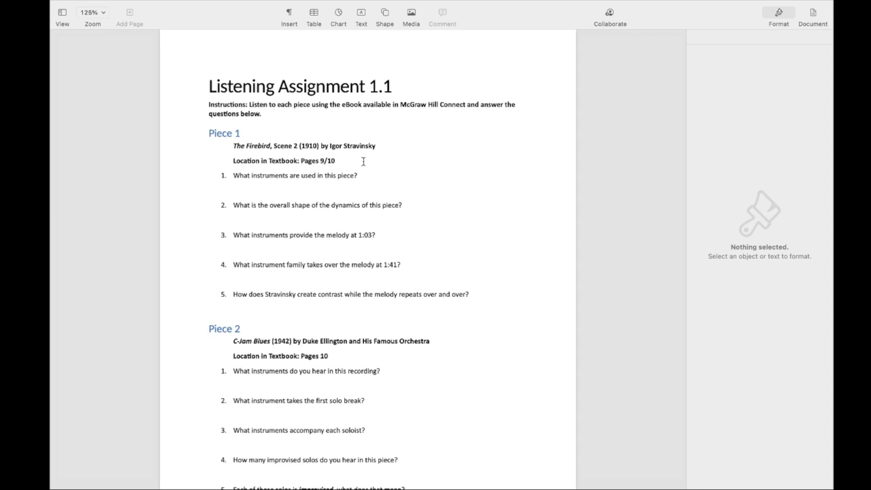
Enter placeholder answers "Hjklhkjfvghghjk", "Jklhkjhghjghjkkj" and "Jgjnkgjhghjk" under the first three questions of Piece 1.
scroll(400, 196, "down", 3)
scroll(401, 195, "down", 2)
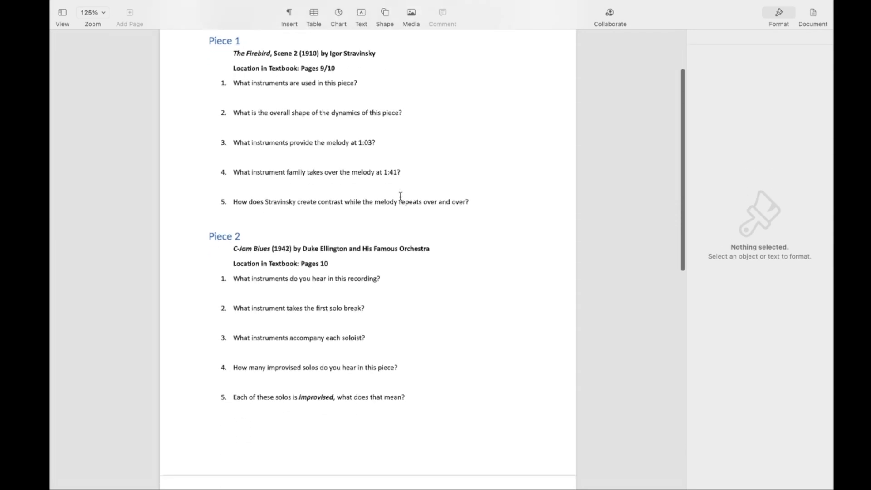
scroll(401, 195, "up", 5)
left_click(282, 192)
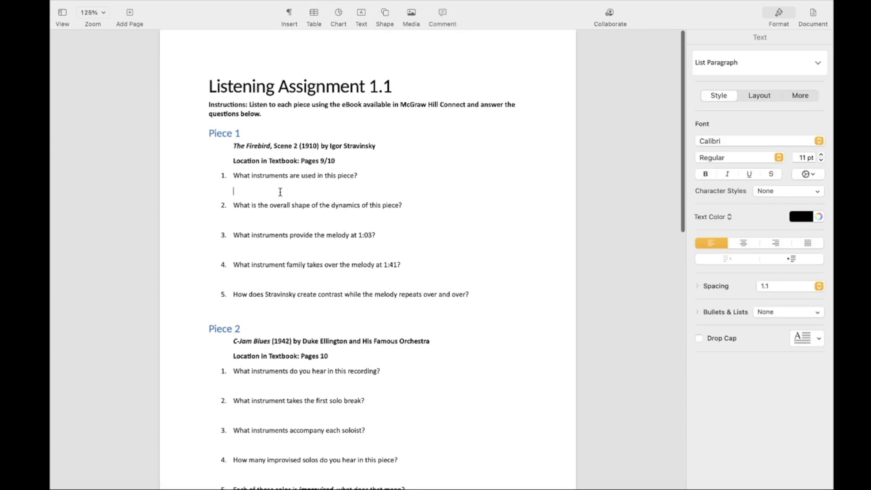
type("hjklhkjfvghghjk")
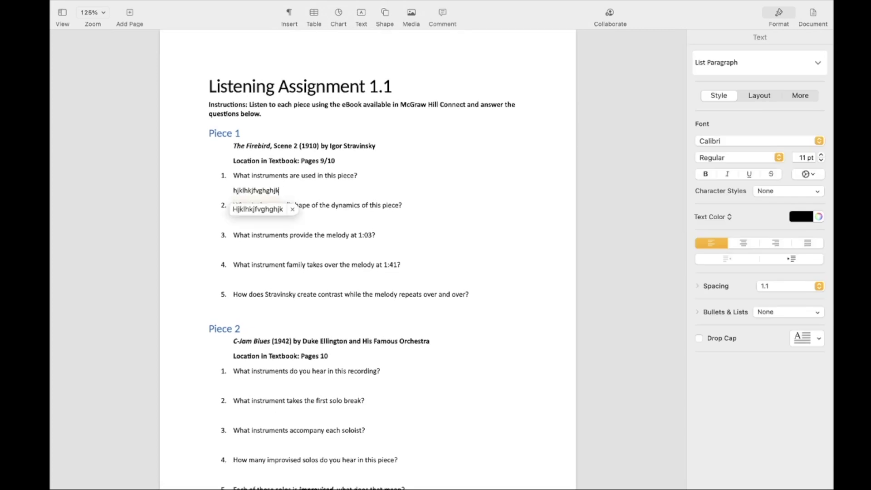
left_click(309, 221)
type("jklhkjh")
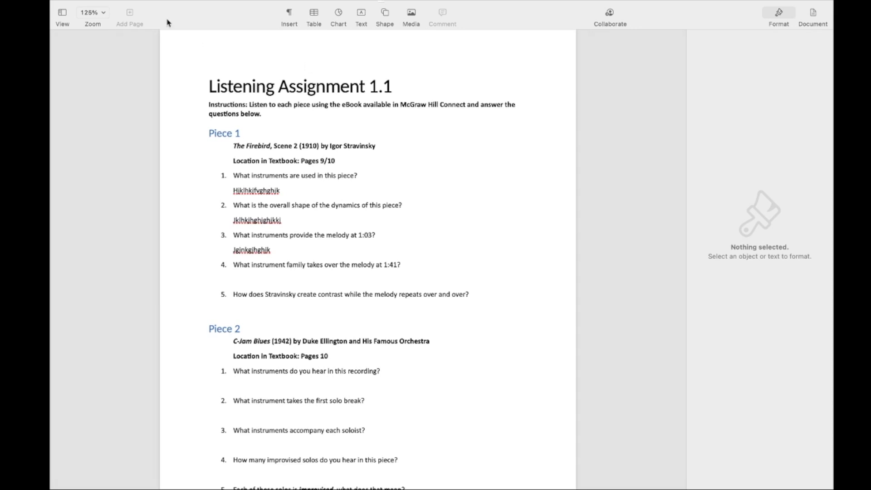
Save the document as Listening Assignment 1.1 in a new folder named Music App inside the iCloud Documents folder.
left_click(120, 6)
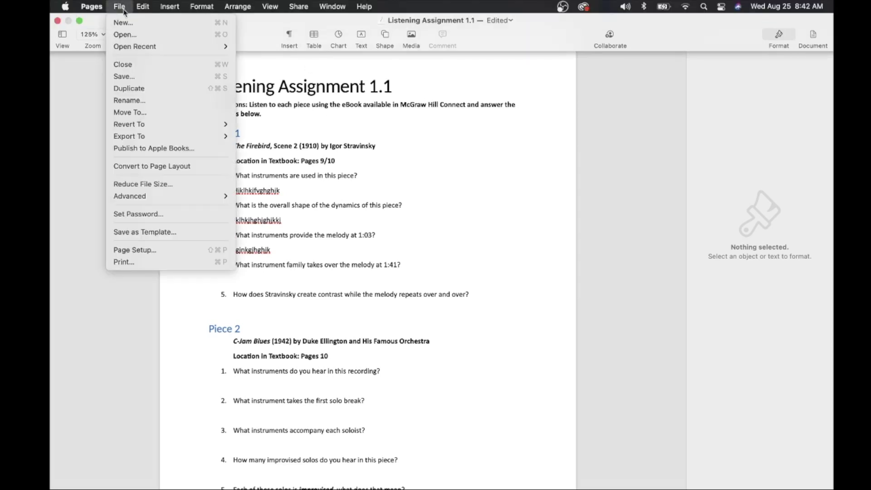
left_click(155, 77)
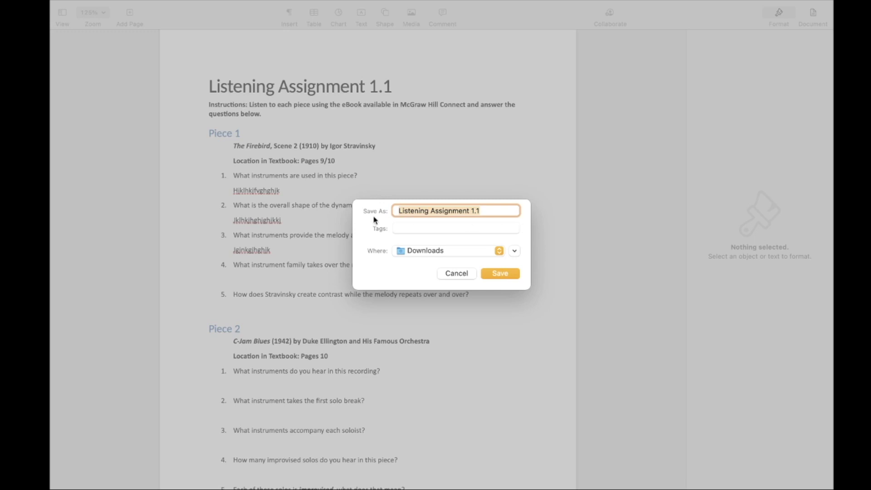
left_click(517, 253)
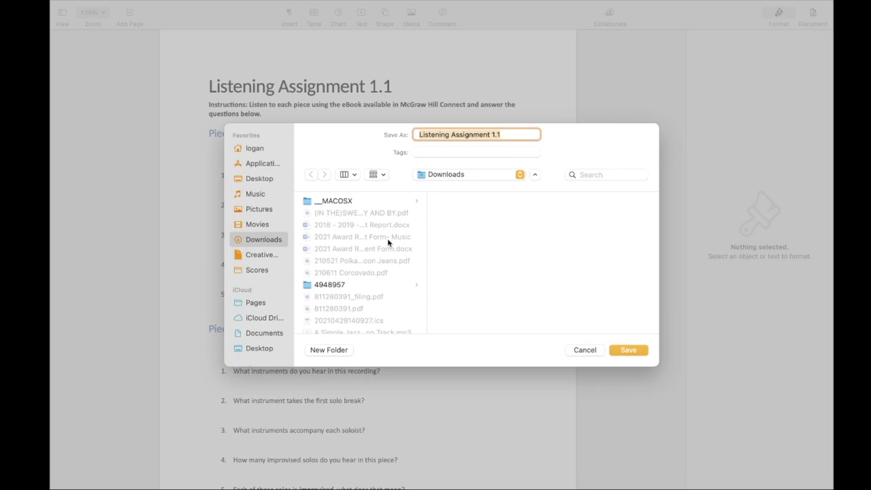
left_click(263, 336)
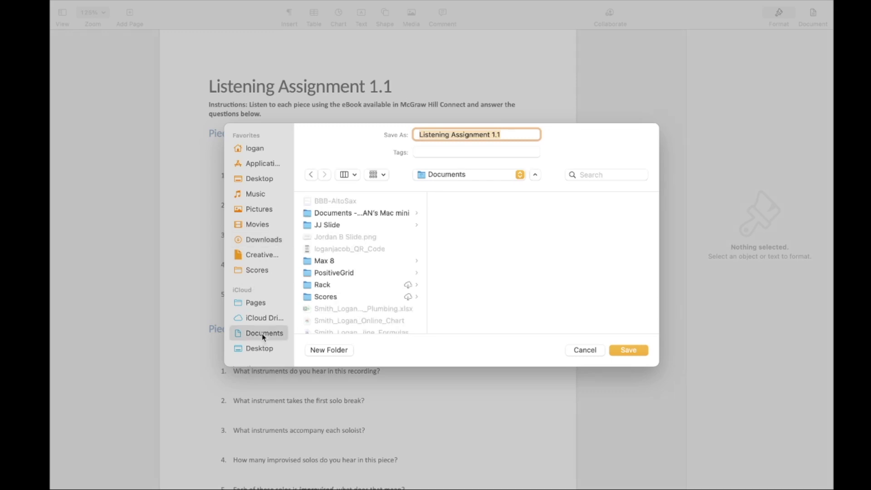
left_click(329, 351)
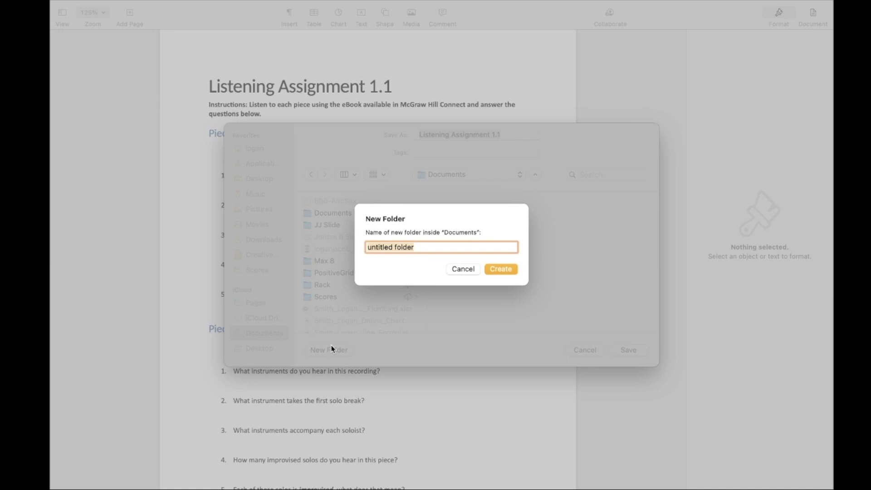
type("Music P")
key("BackSpace")
type("App")
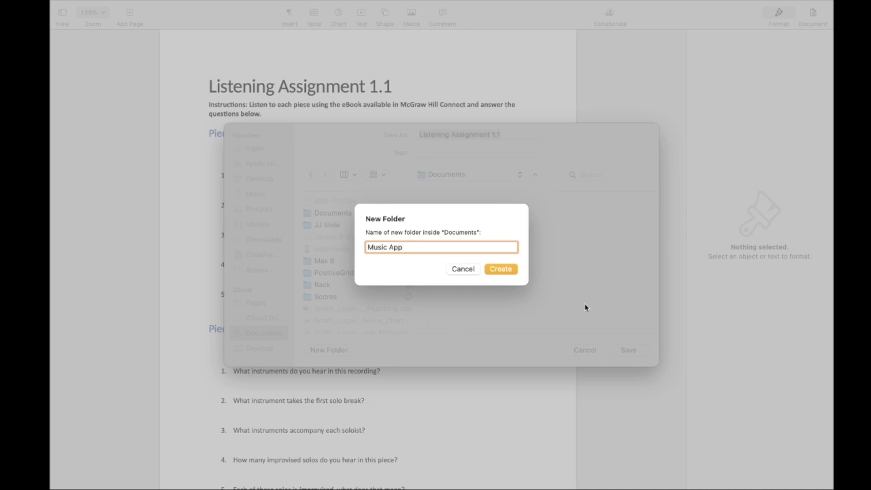
left_click(510, 270)
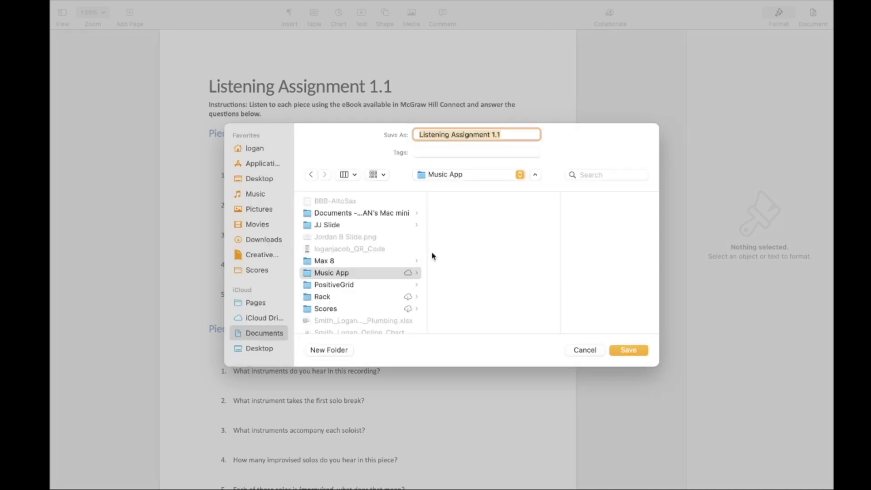
left_click(628, 352)
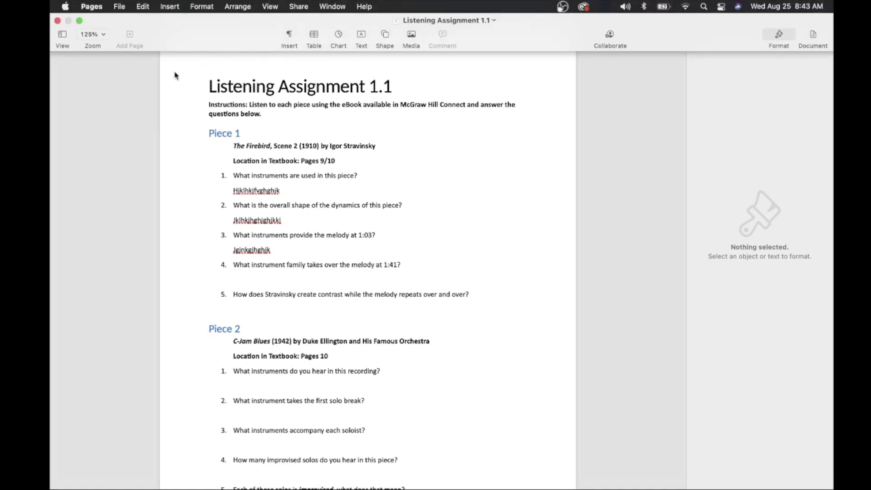
Set up a PDF export of the document with Good image quality.
mouse_move(129, 2)
left_click(120, 7)
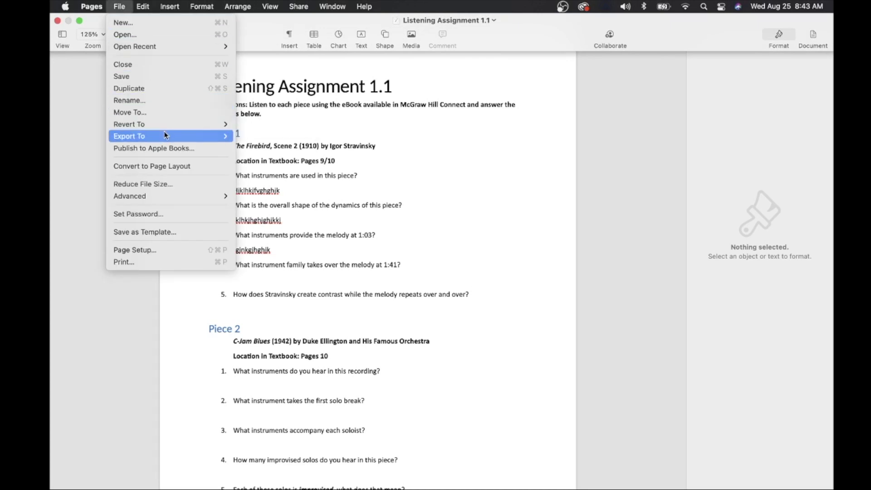
mouse_move(164, 136)
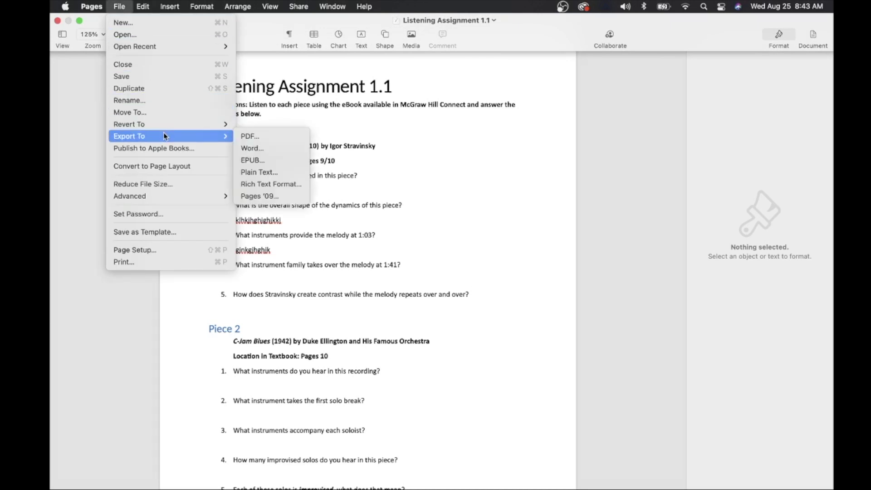
left_click(264, 138)
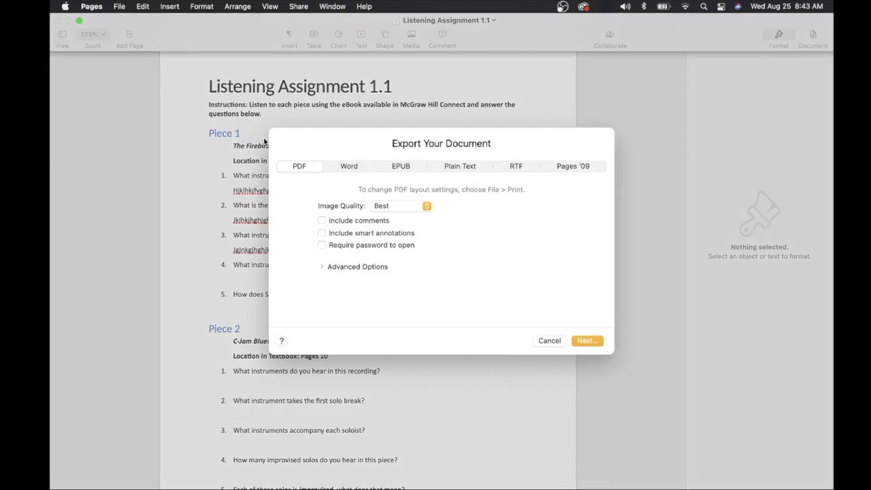
left_click(408, 211)
left_click(397, 192)
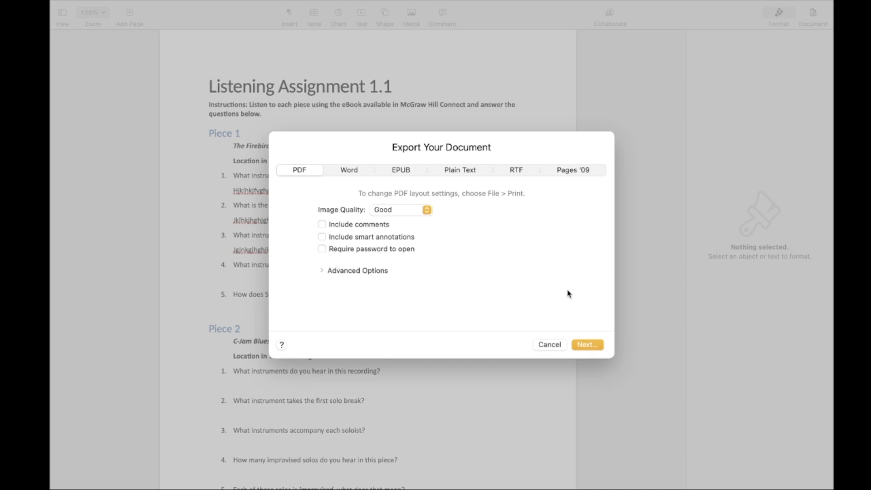
Export the PDF as Listening Assignment 1.1 into the Music App folder.
left_click(589, 347)
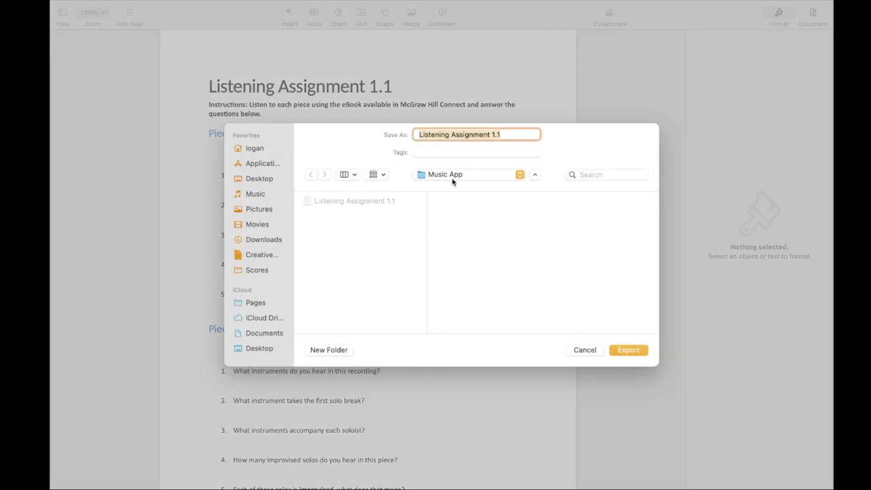
left_click(457, 178)
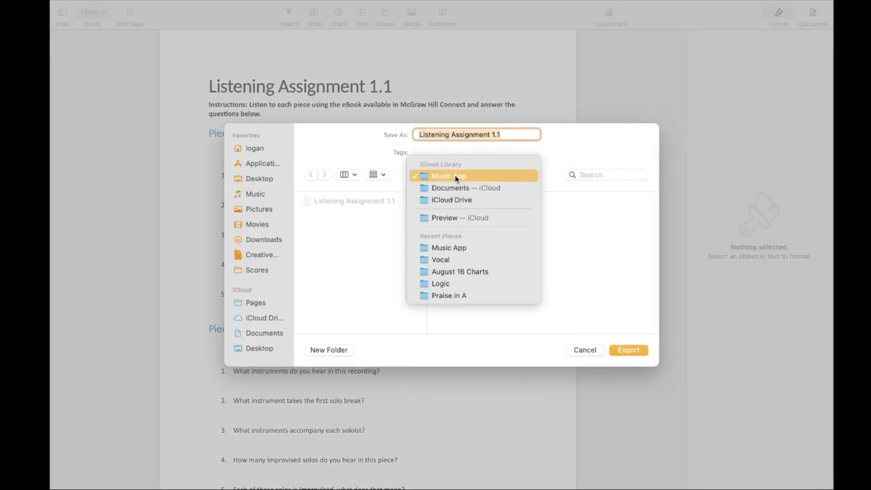
left_click(456, 177)
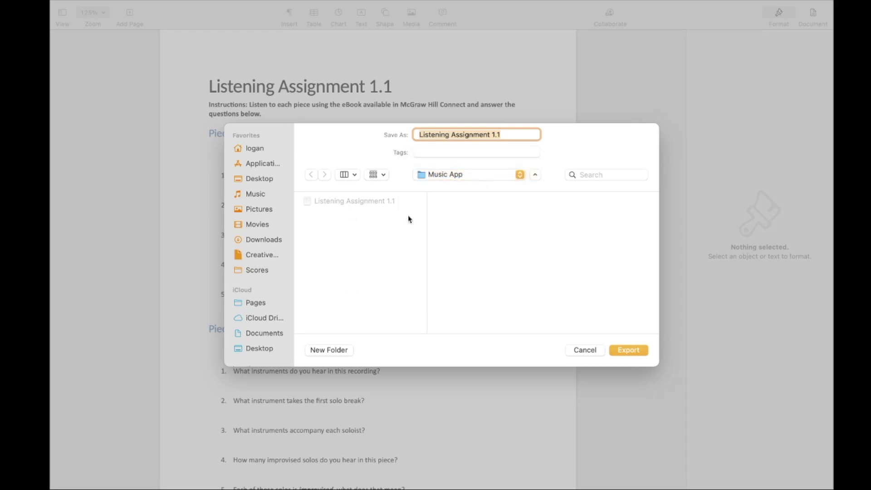
left_click(634, 352)
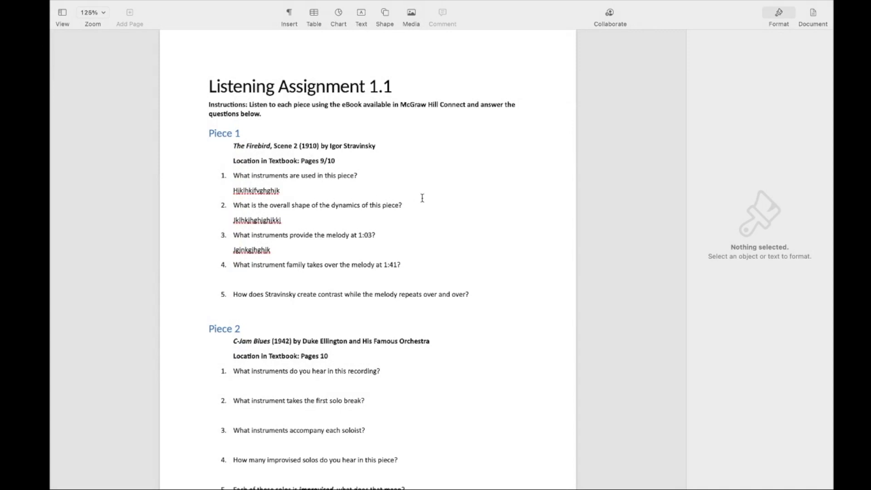
Switch to the Blackboard assignment page in Safari and attach the Listening Assignment 1.1 PDF from the Music App folder in Documents.
key("ctrl+Right")
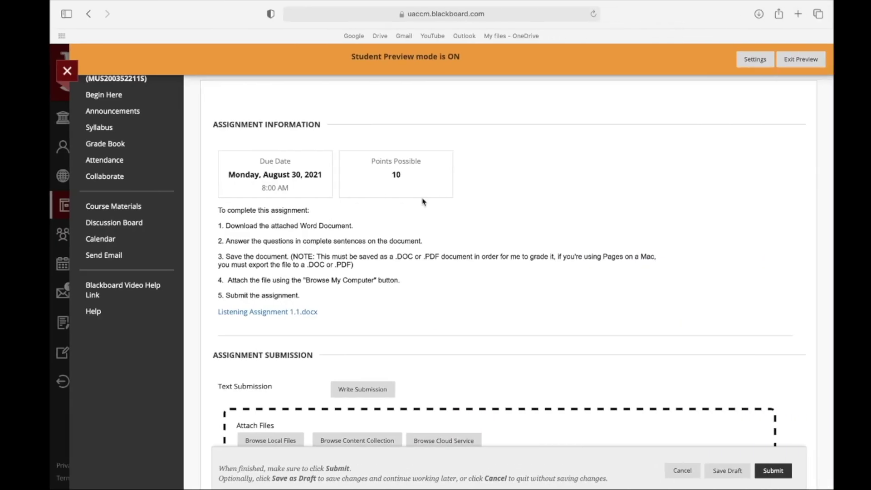
scroll(534, 206, "down", 3)
scroll(537, 206, "up", 3)
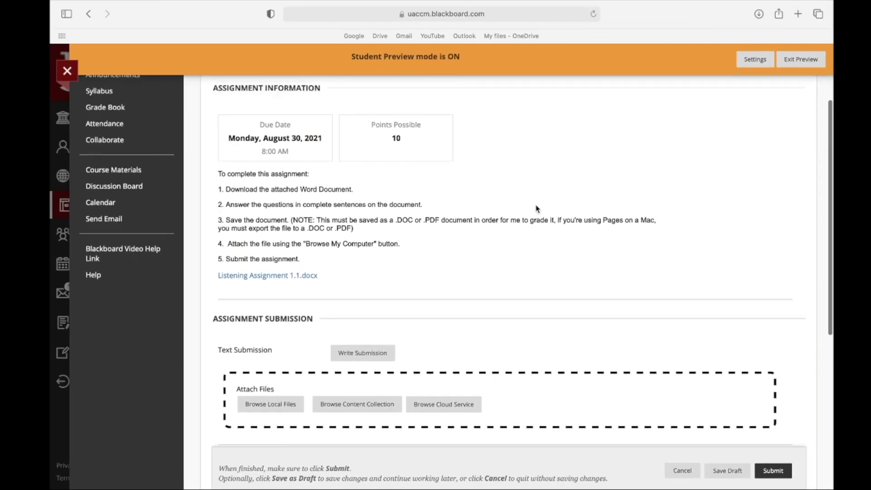
scroll(536, 209, "down", 3)
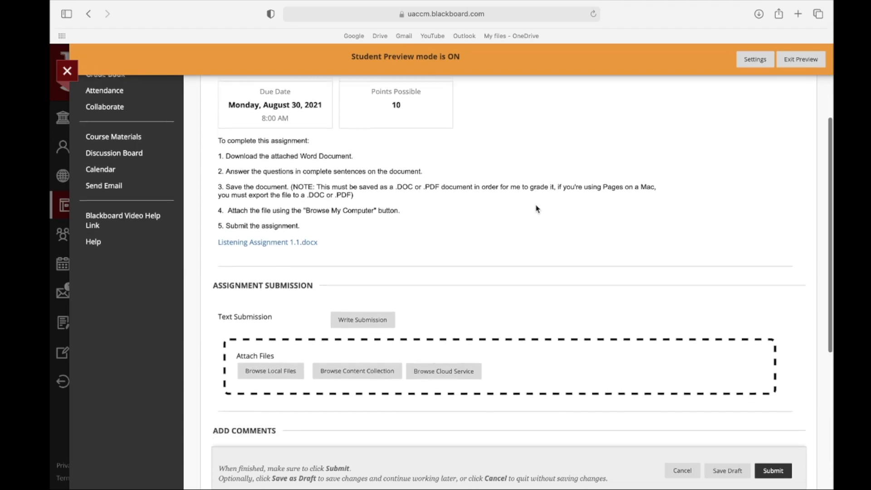
left_click(272, 366)
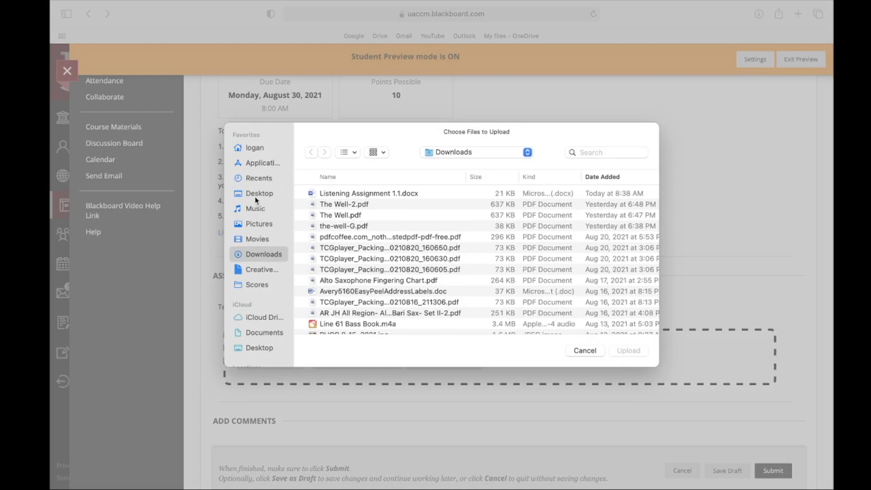
scroll(271, 278, "down", 3)
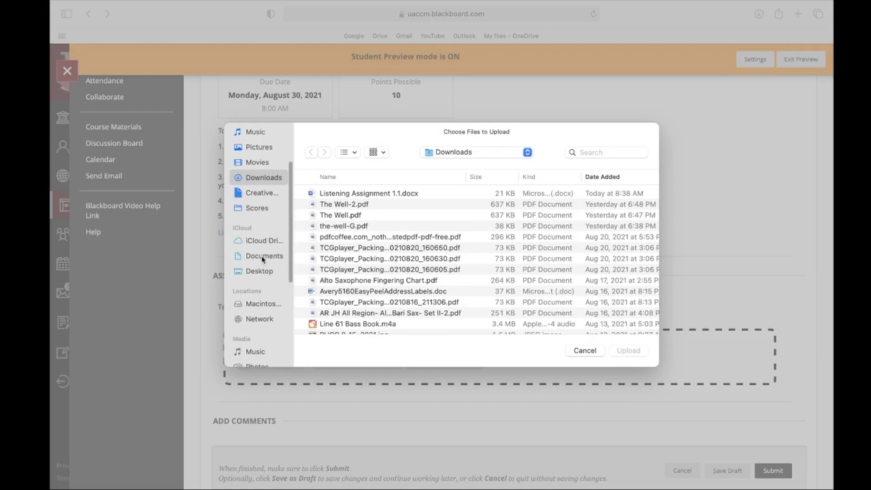
left_click(260, 256)
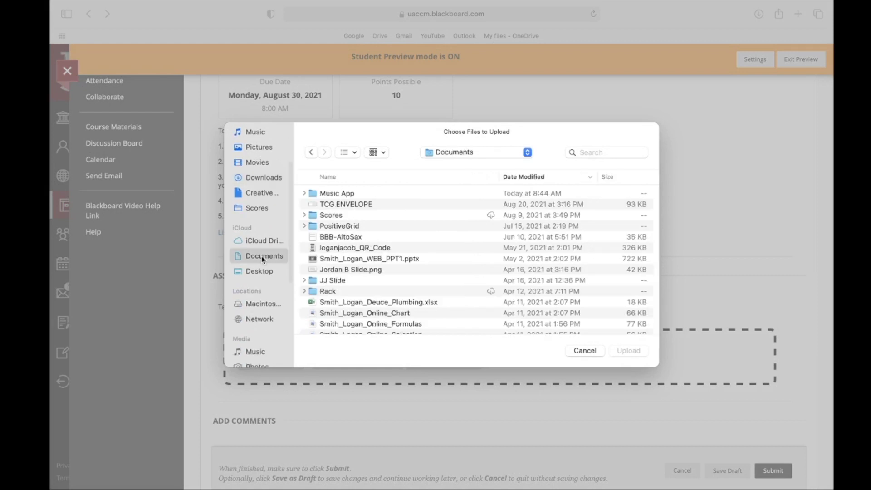
double_click(340, 193)
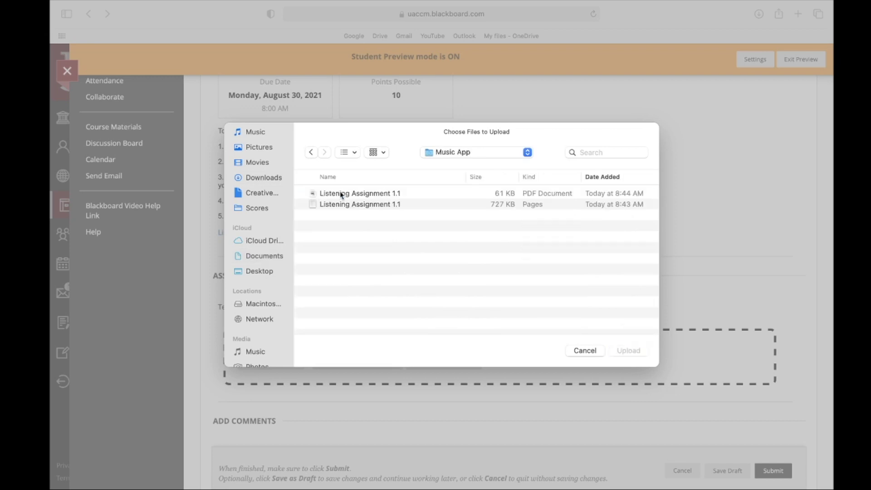
left_click(521, 194)
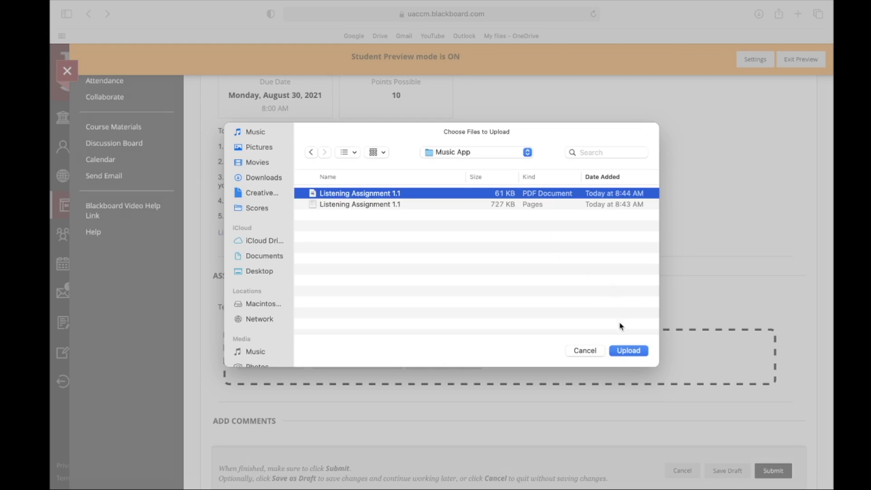
left_click(626, 351)
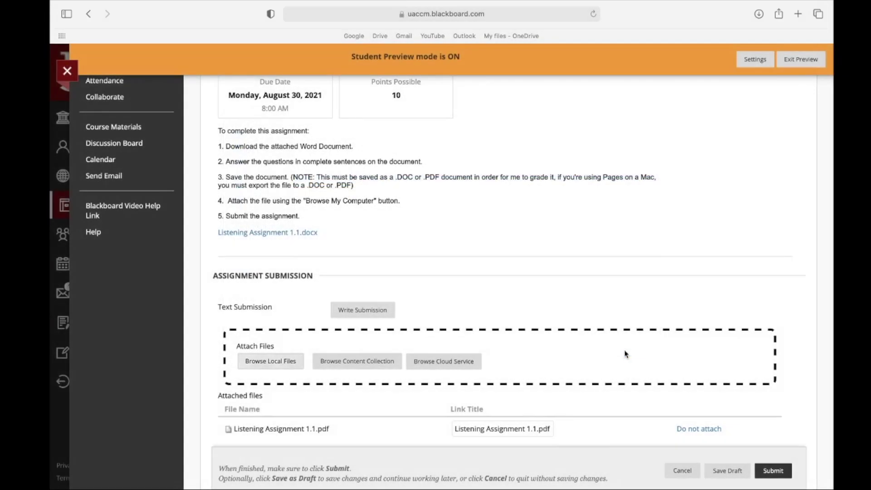
Submit the assignment with the attached Listening Assignment 1.1.pdf.
scroll(631, 350, "down", 3)
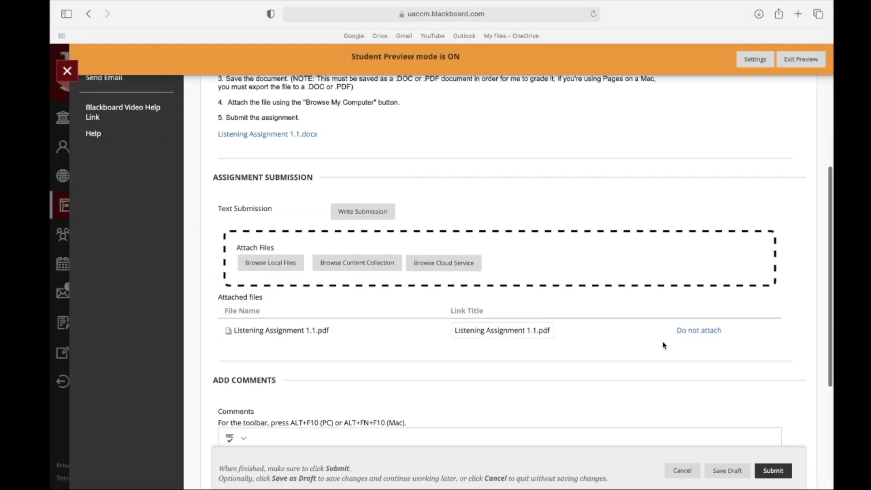
scroll(665, 347, "down", 3)
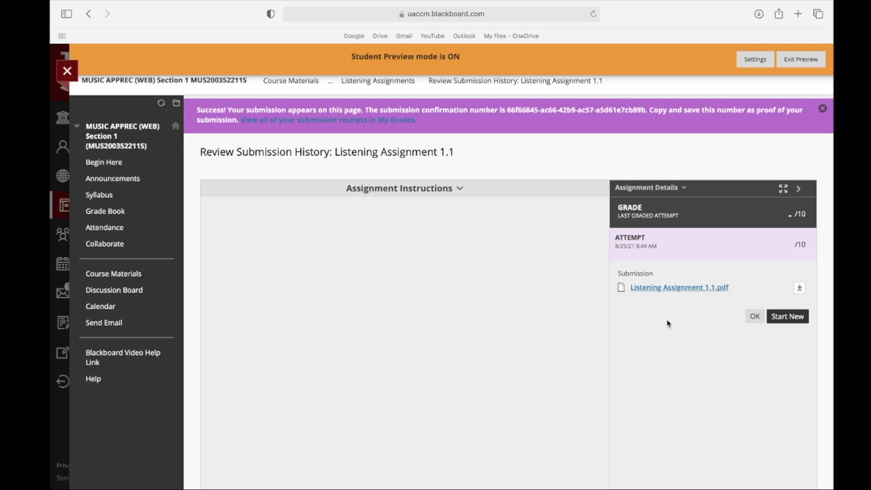
Review the submitted PDF in the submission history, checking the answers for Piece 1 and the questions for Piece 2.
scroll(667, 323, "down", 3)
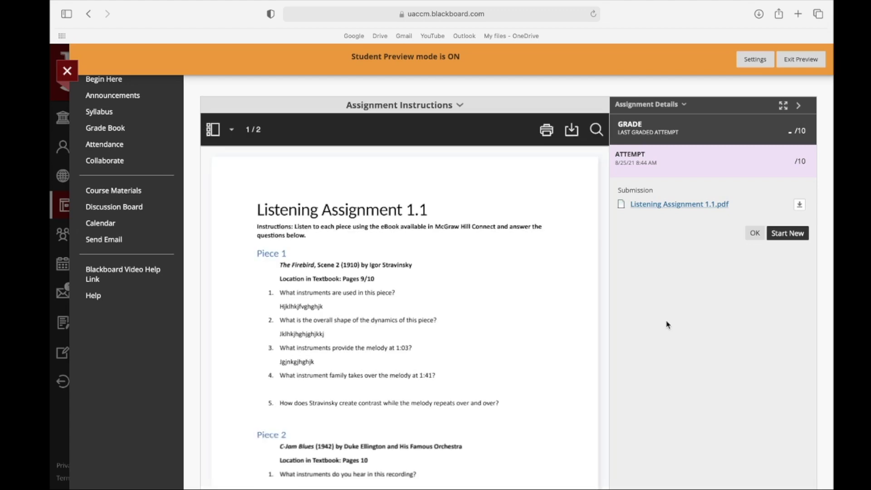
scroll(533, 319, "down", 2)
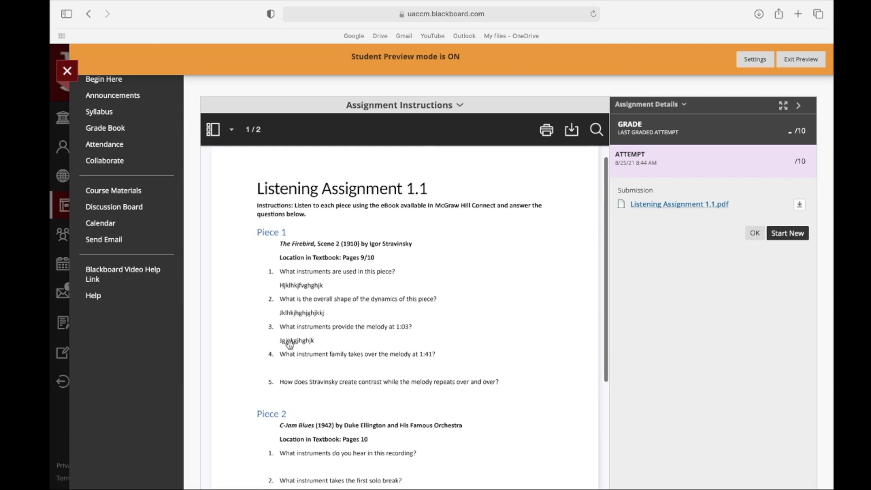
scroll(476, 389, "down", 8)
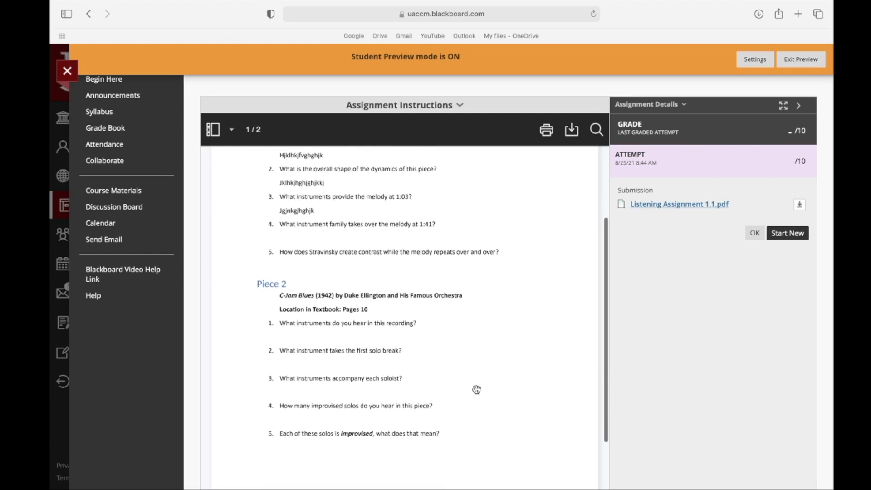
scroll(476, 389, "down", 2)
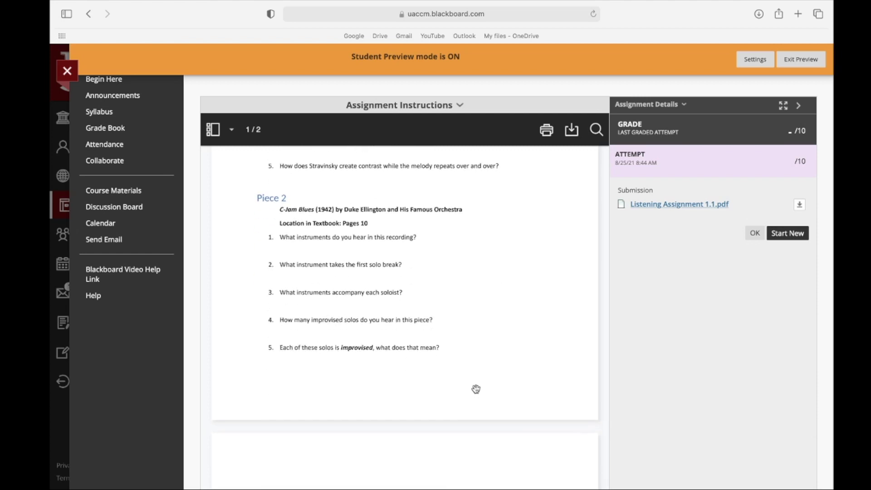
Recheck the submitted PDF from start to finish, leave the submission review, and close the course to return to the course list.
scroll(476, 389, "down", 2)
scroll(476, 389, "up", 12)
scroll(490, 308, "down", 15)
scroll(489, 309, "up", 6)
scroll(490, 308, "up", 10)
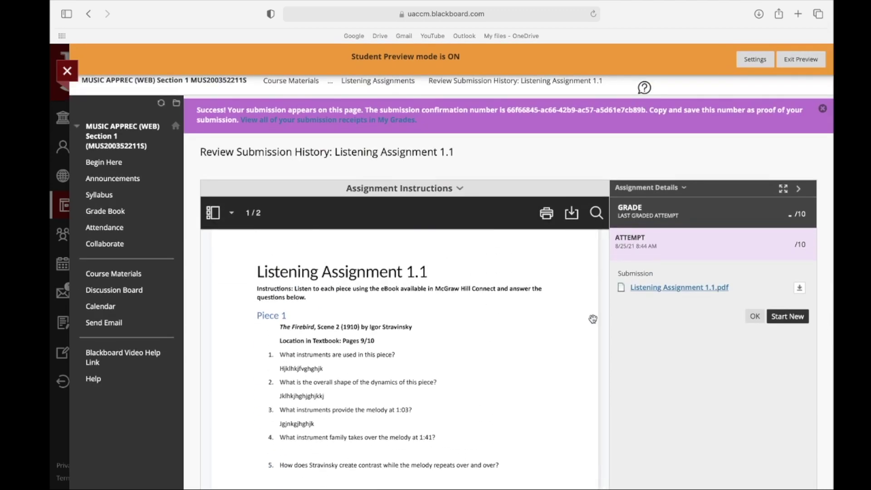
left_click(754, 318)
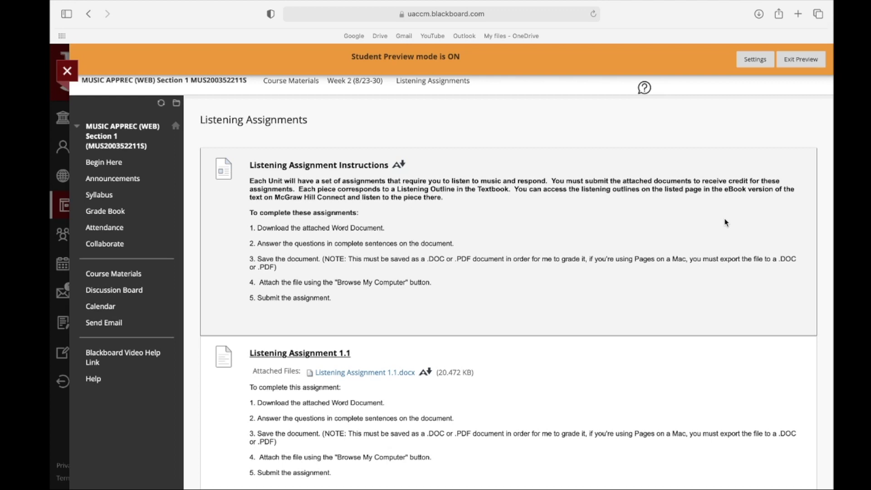
left_click(74, 76)
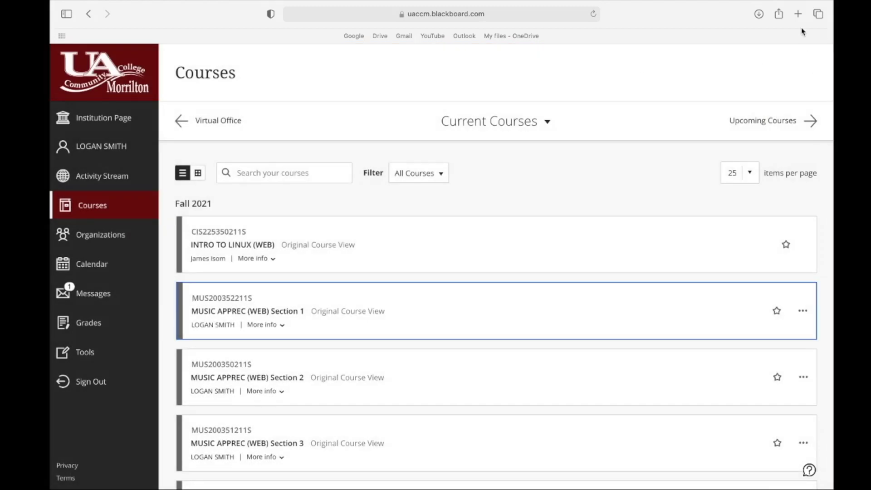
Open portal.uaccm.edu in a new tab and log in with the saved user name and password.
left_click(799, 14)
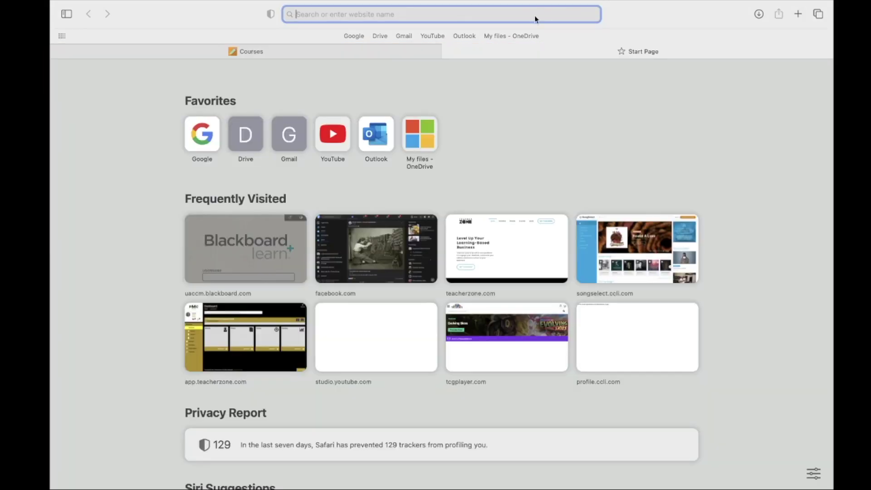
type("portal.uaccm.edu")
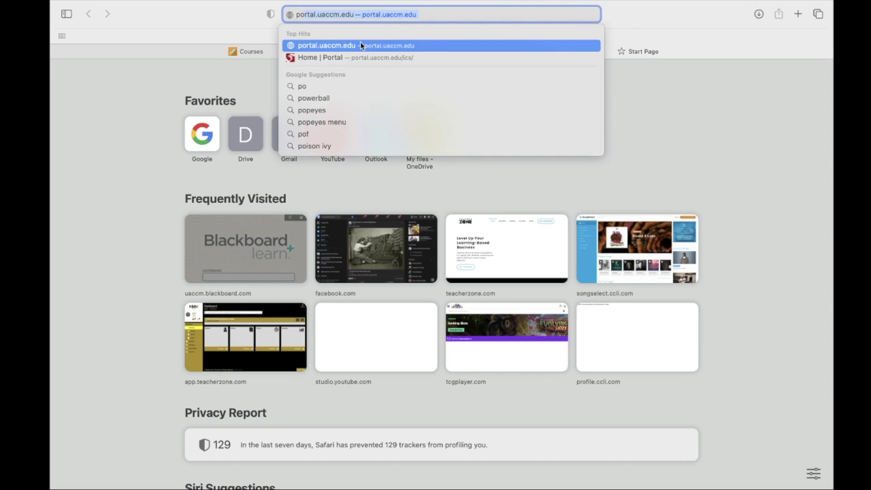
left_click(369, 57)
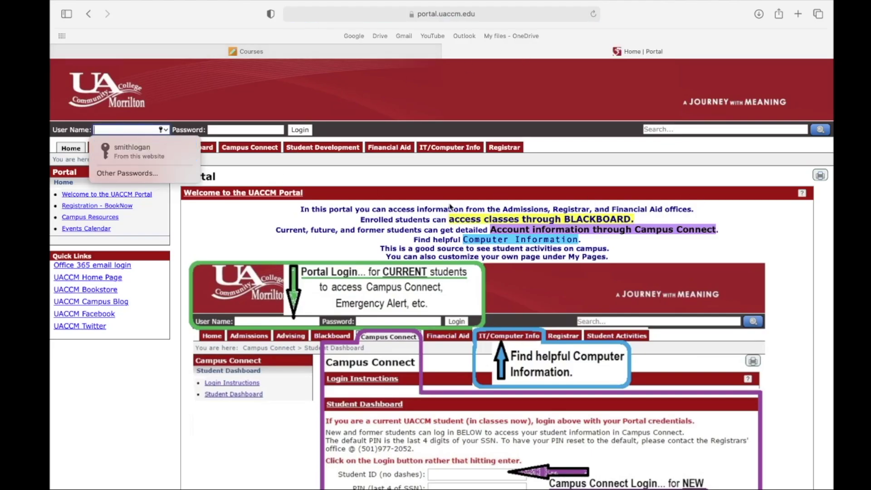
left_click(173, 156)
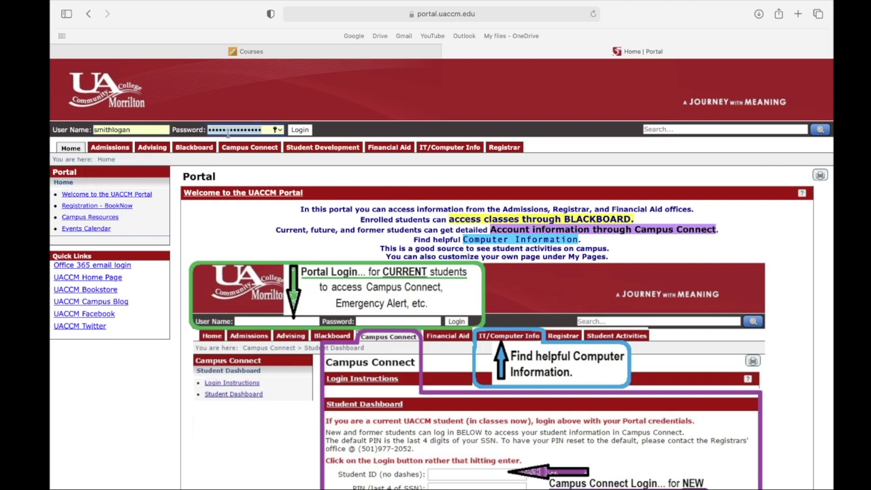
left_click(300, 131)
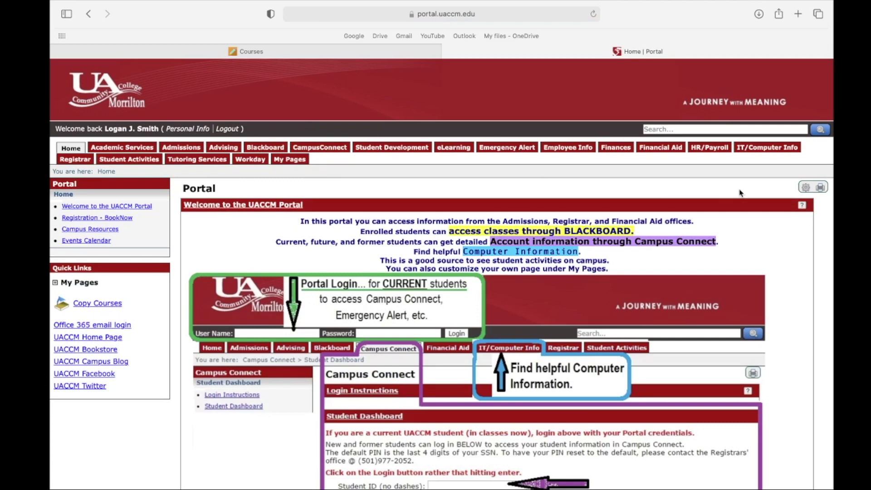
Open the portal's IT/Computer Info page and download the handout Install Microsoft Office Full Version to Your PC or Mac.
left_click(761, 152)
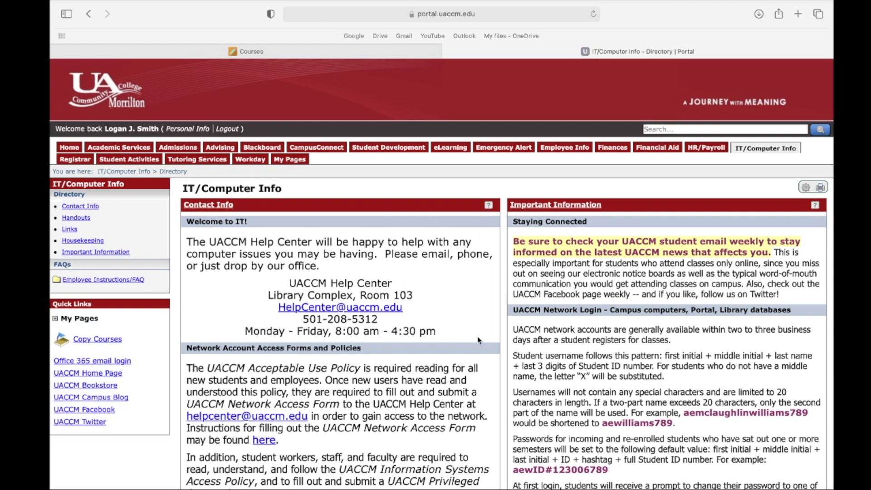
scroll(433, 346, "down", 3)
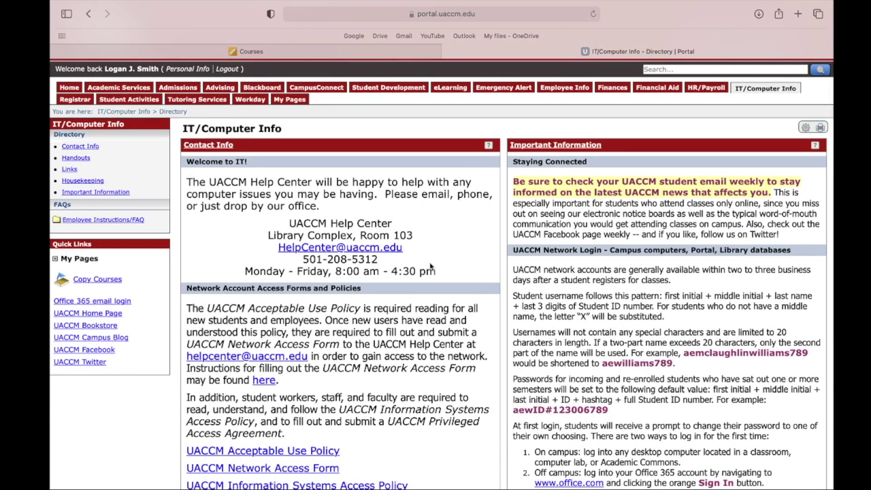
scroll(428, 266, "down", 3)
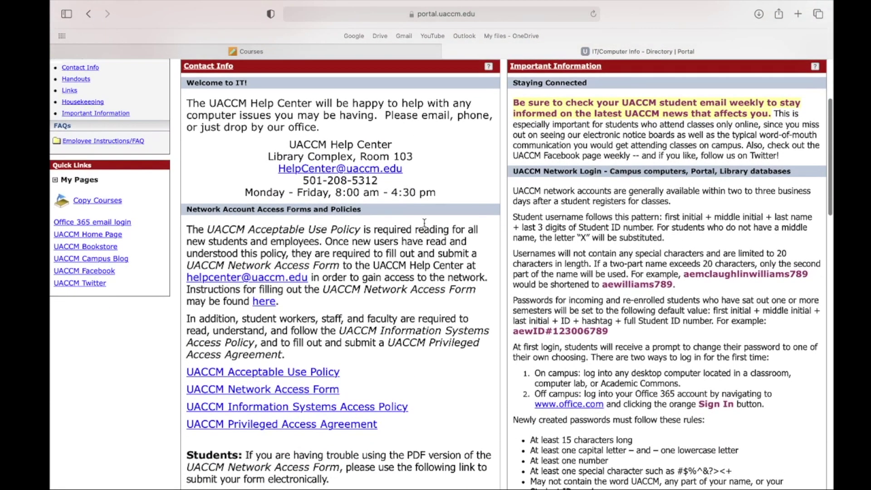
scroll(424, 224, "up", 3)
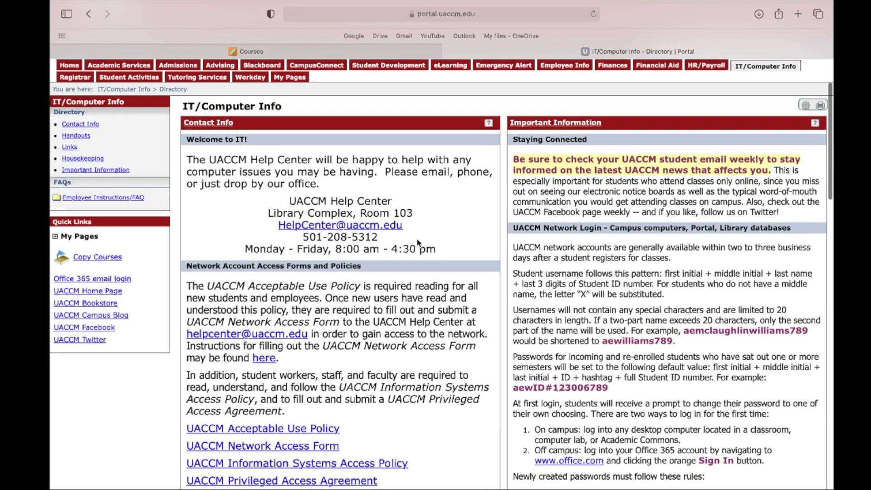
scroll(417, 243, "down", 2)
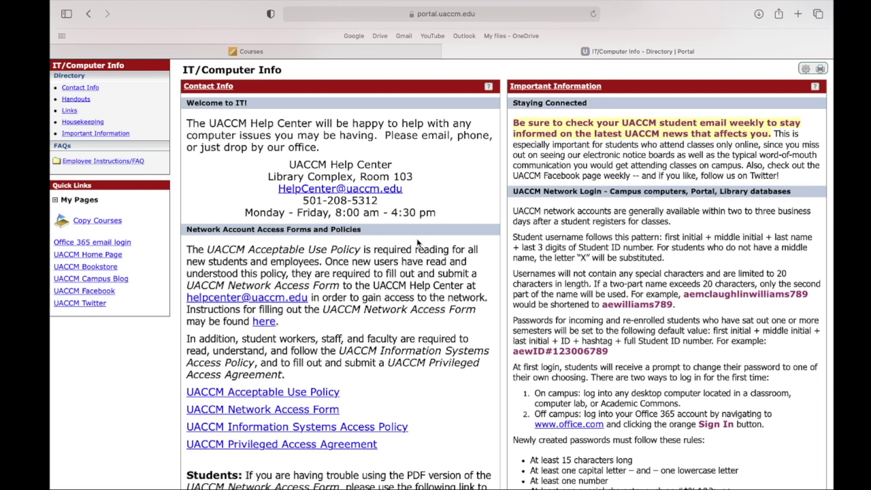
scroll(418, 243, "down", 6)
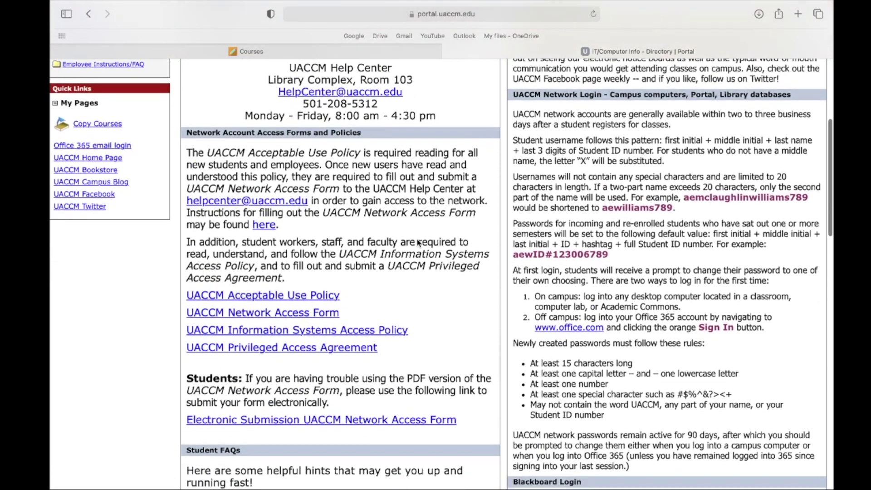
scroll(417, 240, "down", 2)
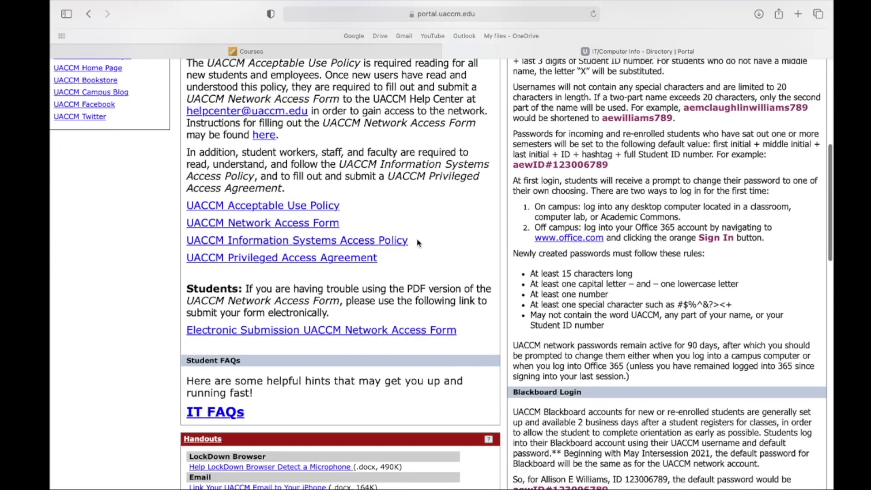
scroll(418, 243, "down", 9)
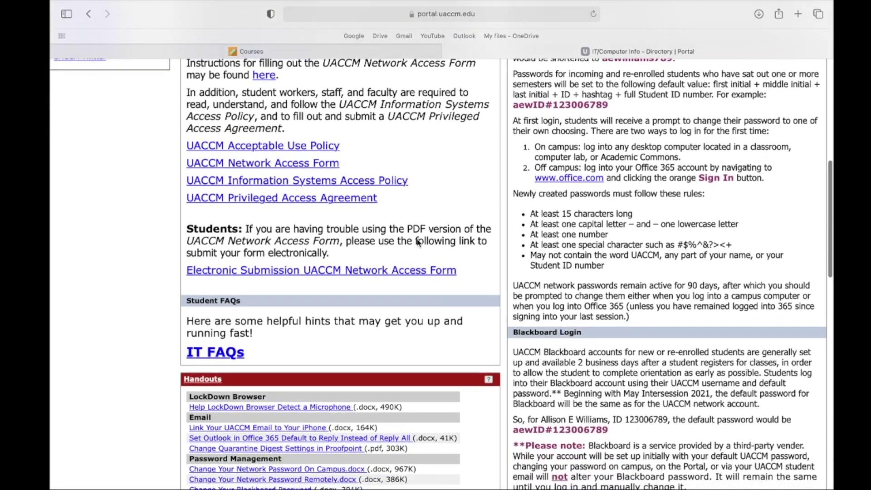
scroll(418, 243, "down", 5)
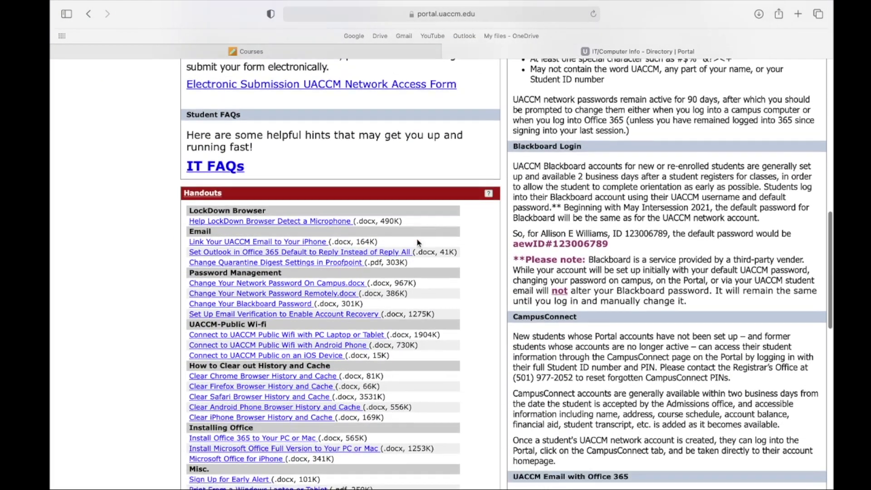
scroll(417, 243, "down", 3)
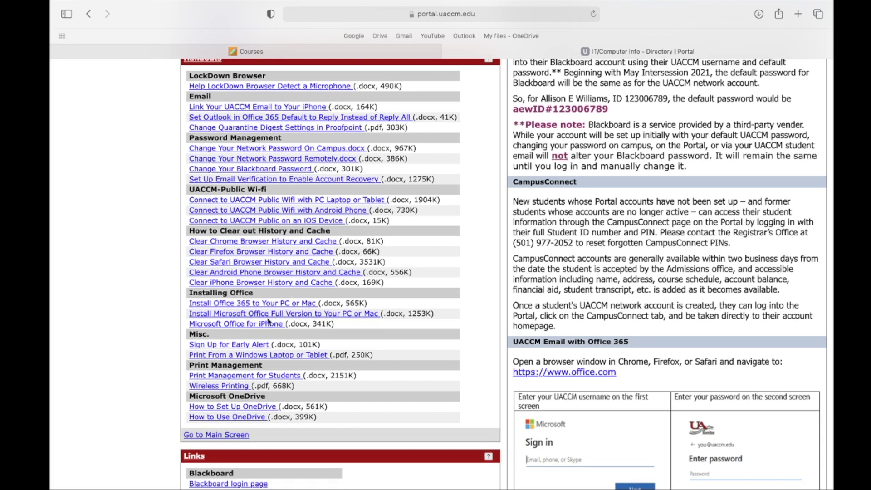
scroll(335, 322, "down", 2)
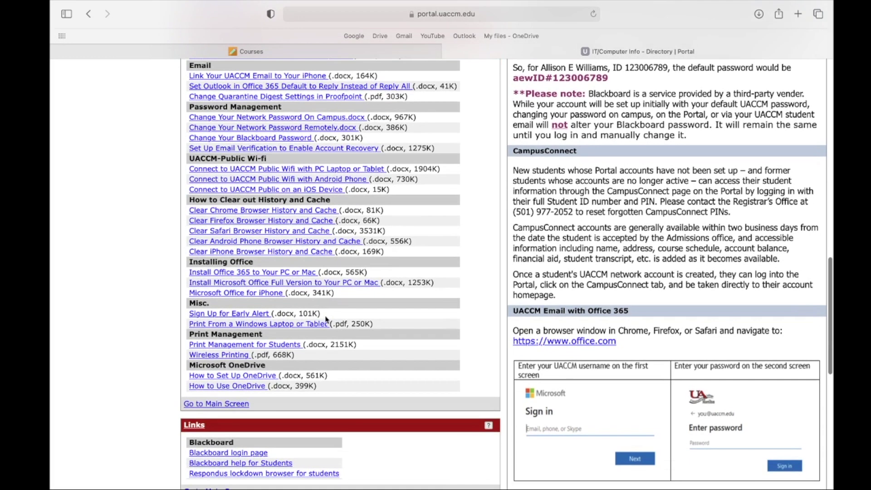
left_click(300, 284)
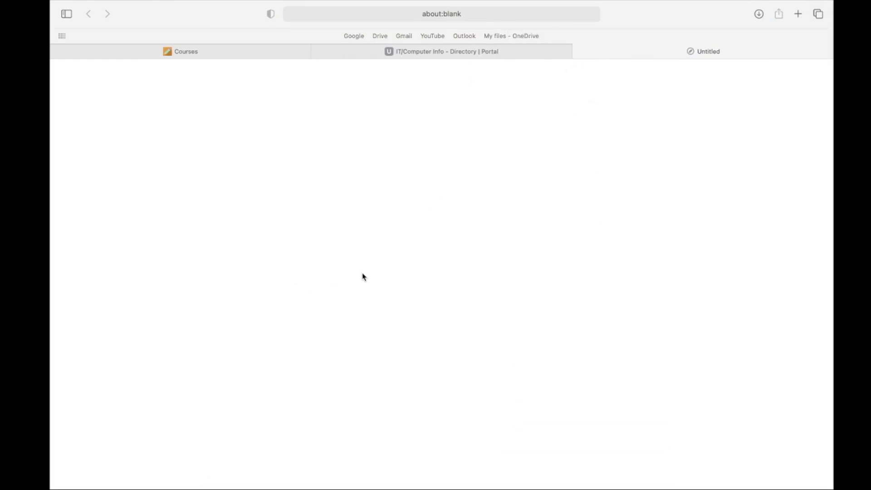
Switch to Finder and open the Install Microsoft Office Full Version document from the Downloads folder in Pages.
key("ctrl+Left")
key("ctrl+Left")
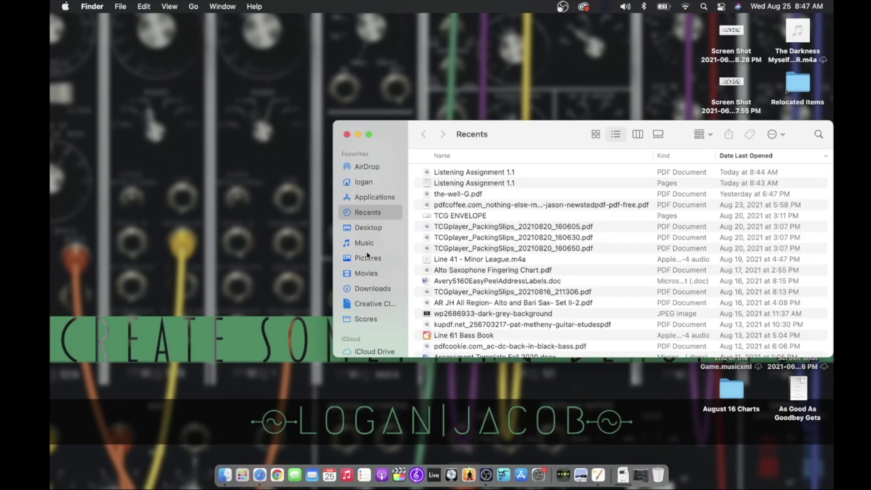
left_click(373, 290)
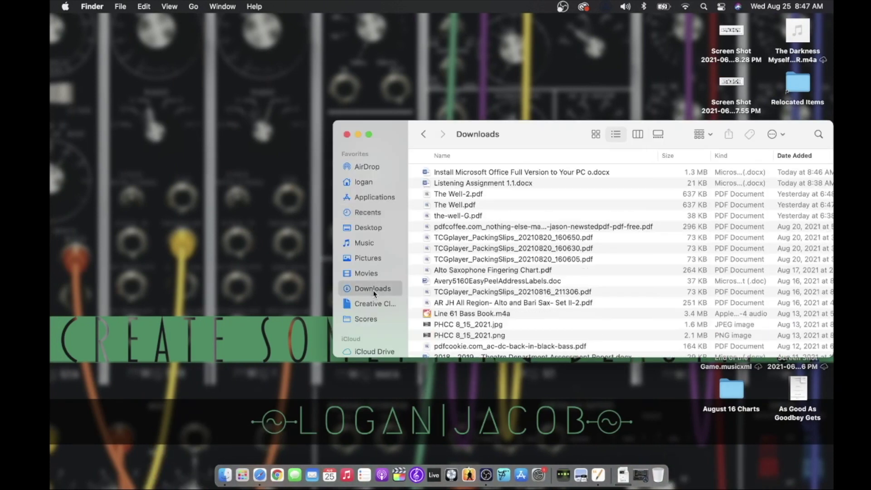
right_click(592, 175)
mouse_move(552, 190)
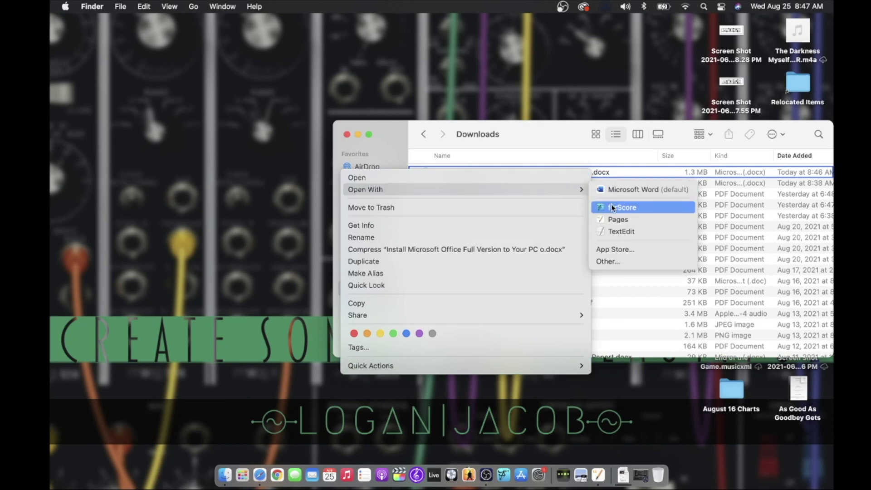
left_click(612, 221)
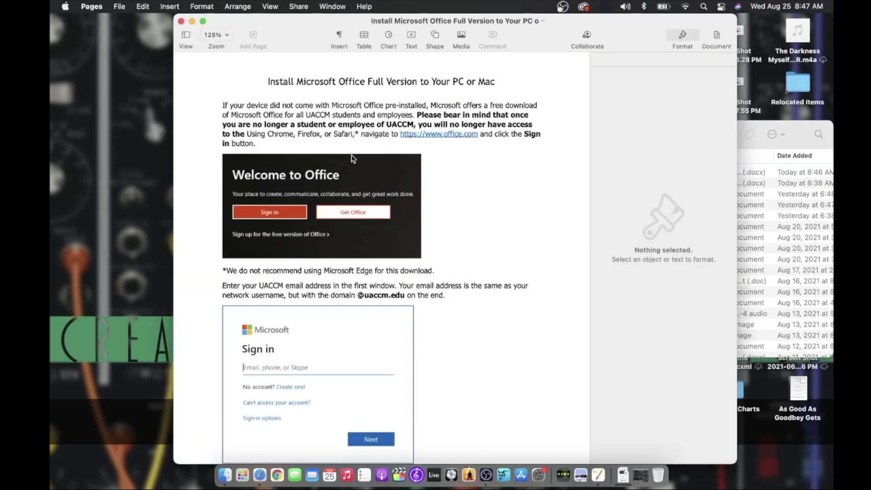
Look through the Office installation instructions, including the sign-in, download and setup pages, and close the document.
scroll(494, 275, "down", 15)
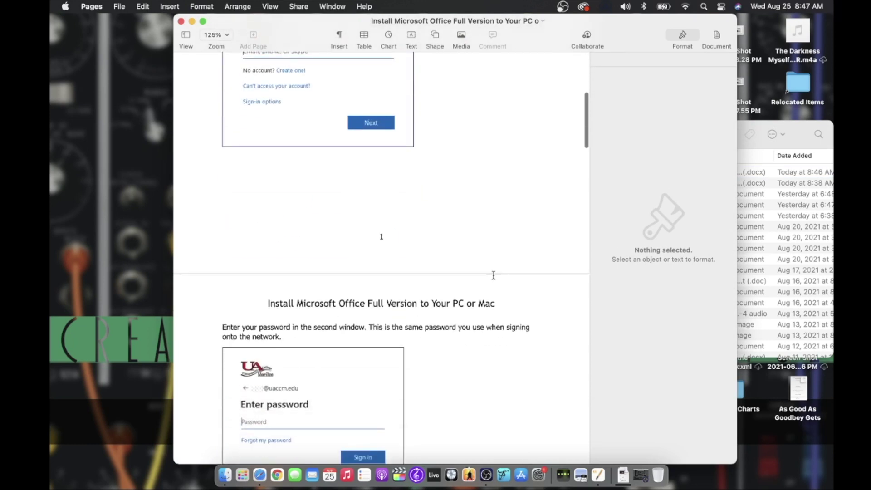
scroll(494, 276, "down", 20)
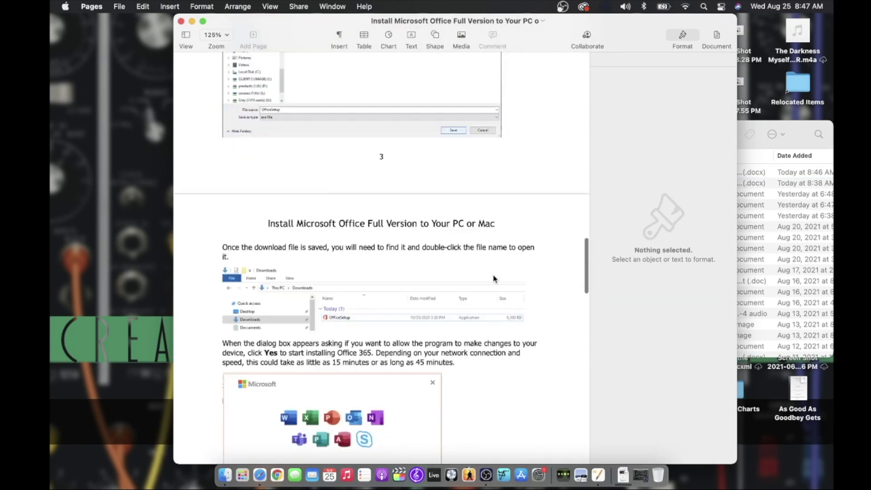
scroll(494, 277, "up", 15)
scroll(493, 275, "up", 12)
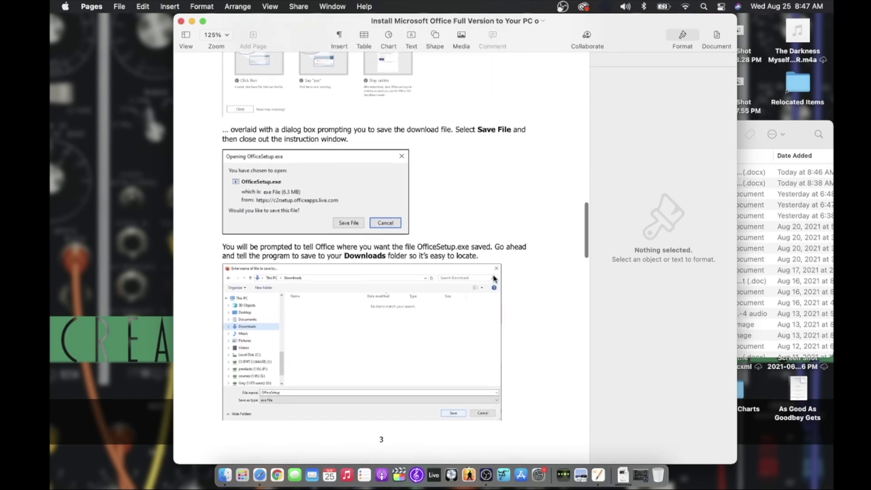
scroll(493, 278, "down", 20)
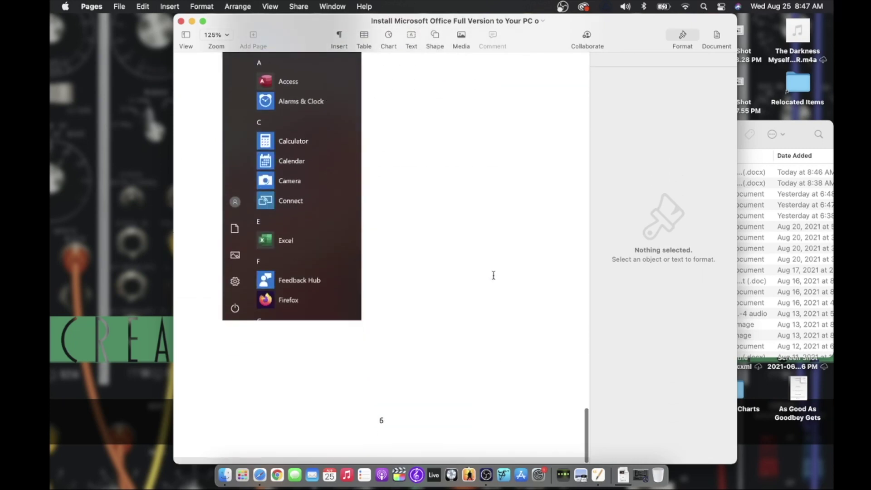
scroll(494, 276, "up", 20)
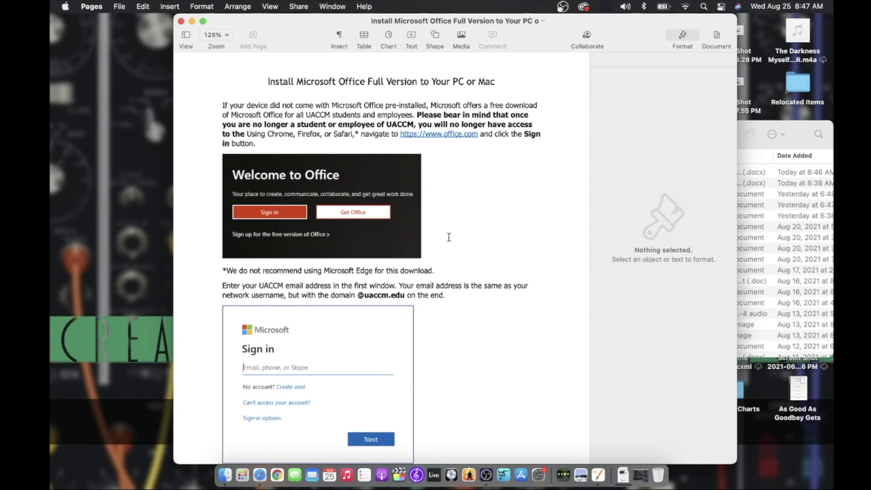
scroll(448, 239, "down", 10)
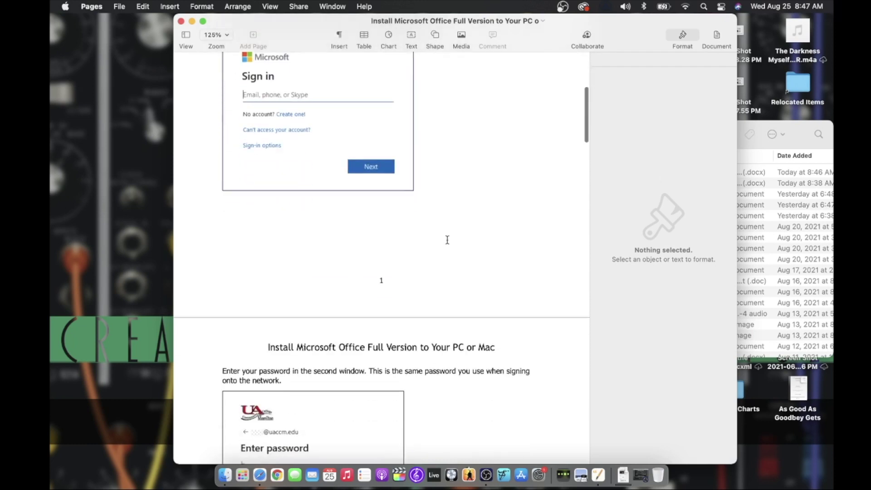
scroll(447, 240, "down", 2)
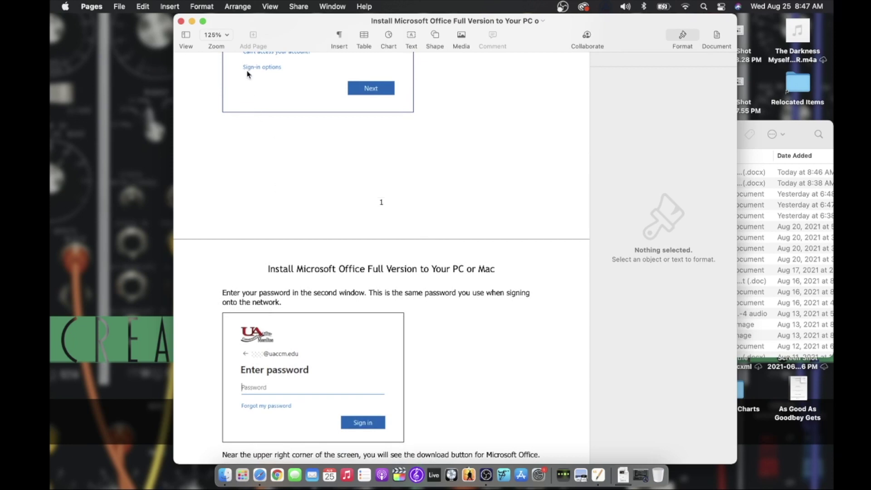
left_click(181, 21)
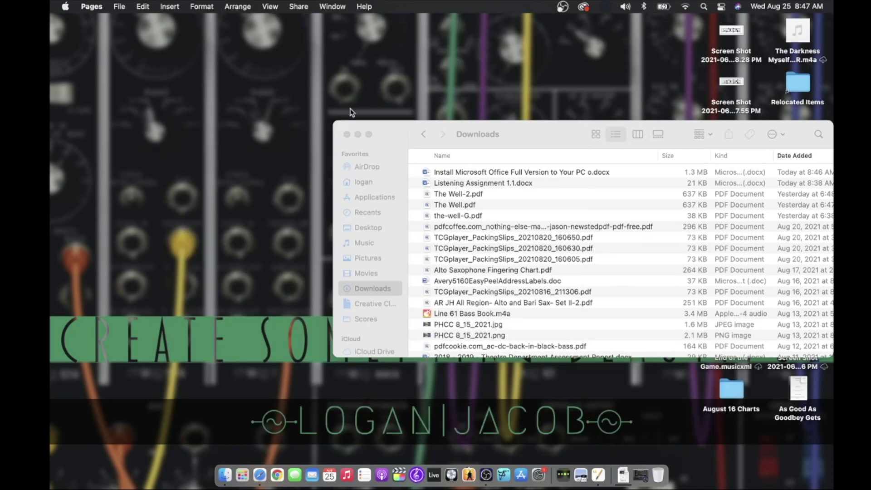